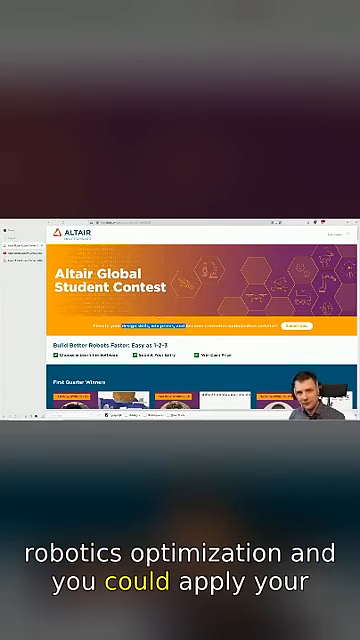
scroll(180, 330, "down", 1)
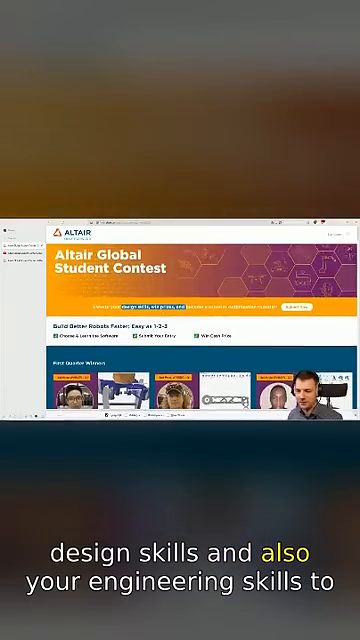
scroll(180, 330, "down", 2)
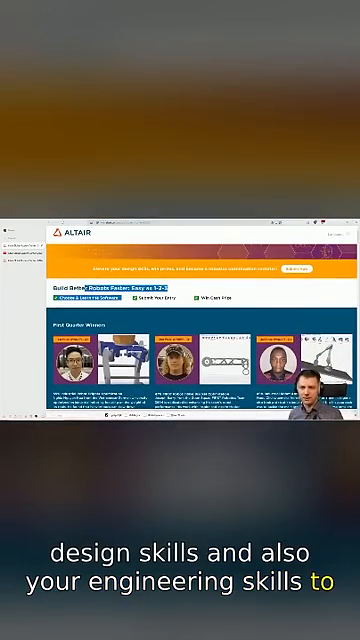
Highlight the '1-2-3' part of the contest heading, then clear the selection
left_click_drag(84, 288, 168, 288)
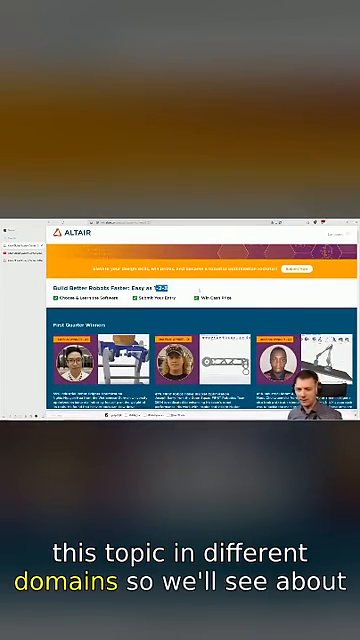
left_click(100, 300)
Highlight the three step labels — Choose & Learn the Software, Submit Your Entry, Win Cash Prizes — then deselect
left_click_drag(58, 297, 120, 297)
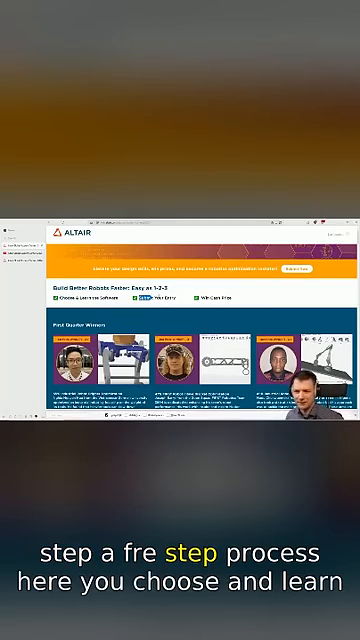
left_click_drag(150, 297, 168, 297)
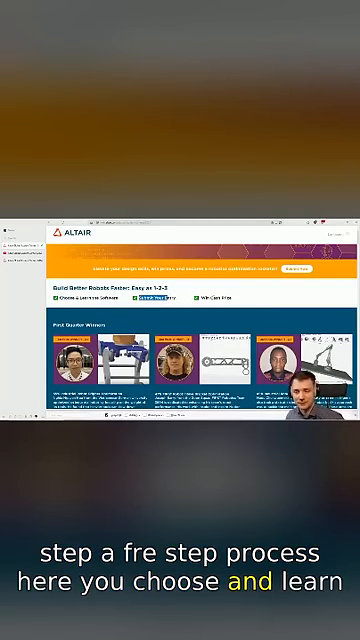
left_click_drag(200, 297, 233, 297)
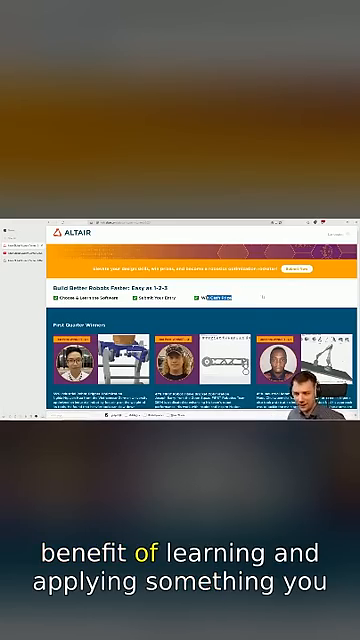
left_click(236, 295)
scroll(236, 295, "down", 3)
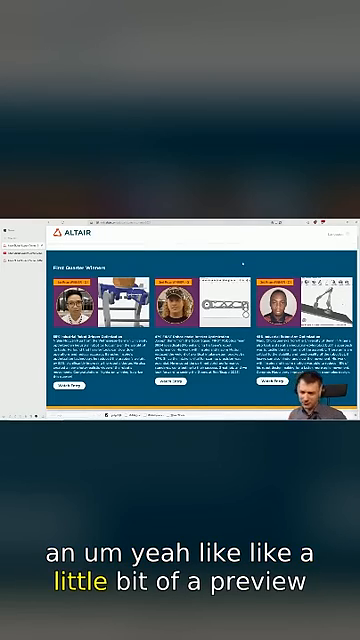
scroll(200, 330, "down", 4)
scroll(200, 330, "down", 3)
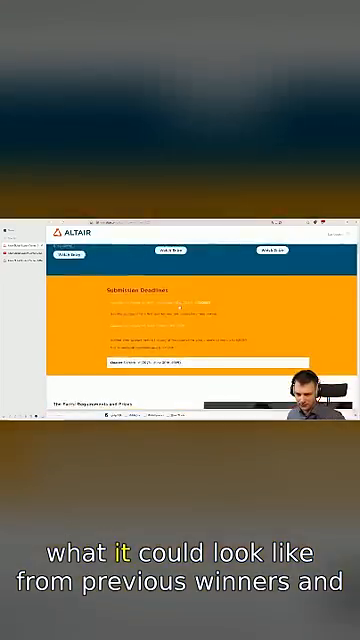
scroll(200, 330, "up", 6)
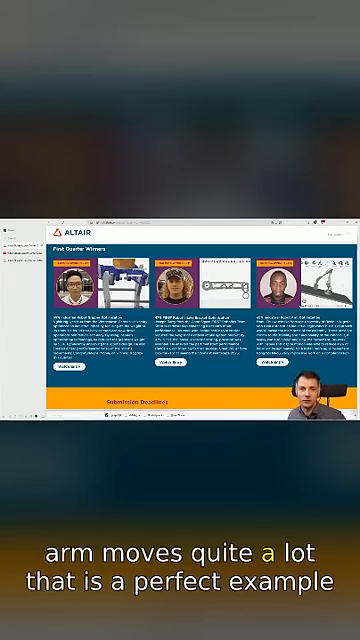
scroll(180, 320, "down", 2)
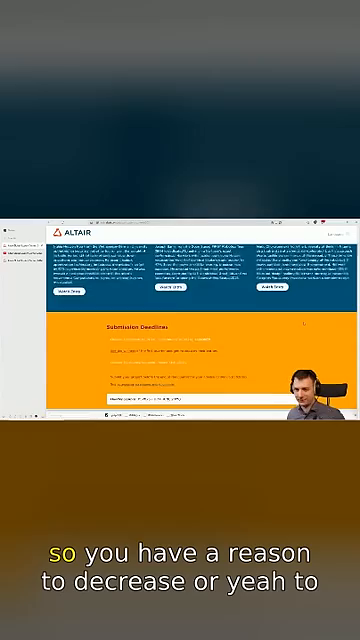
scroll(180, 320, "down", 2)
scroll(180, 320, "down", 2)
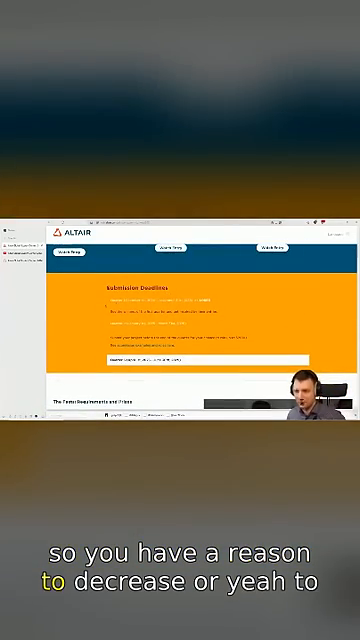